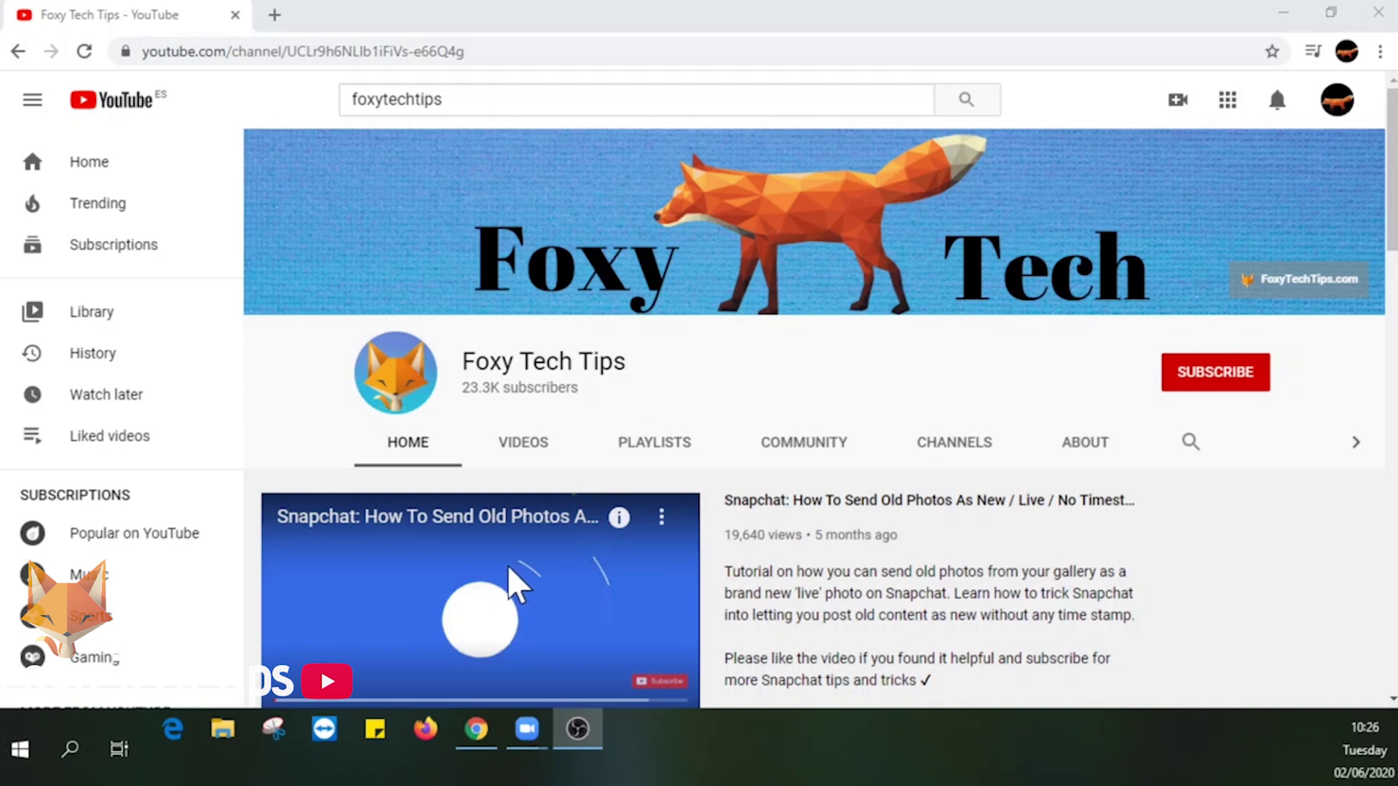
# Bring the Zoom meeting to the front and open the Share Screen picker
pyautogui.moveTo(527, 737)
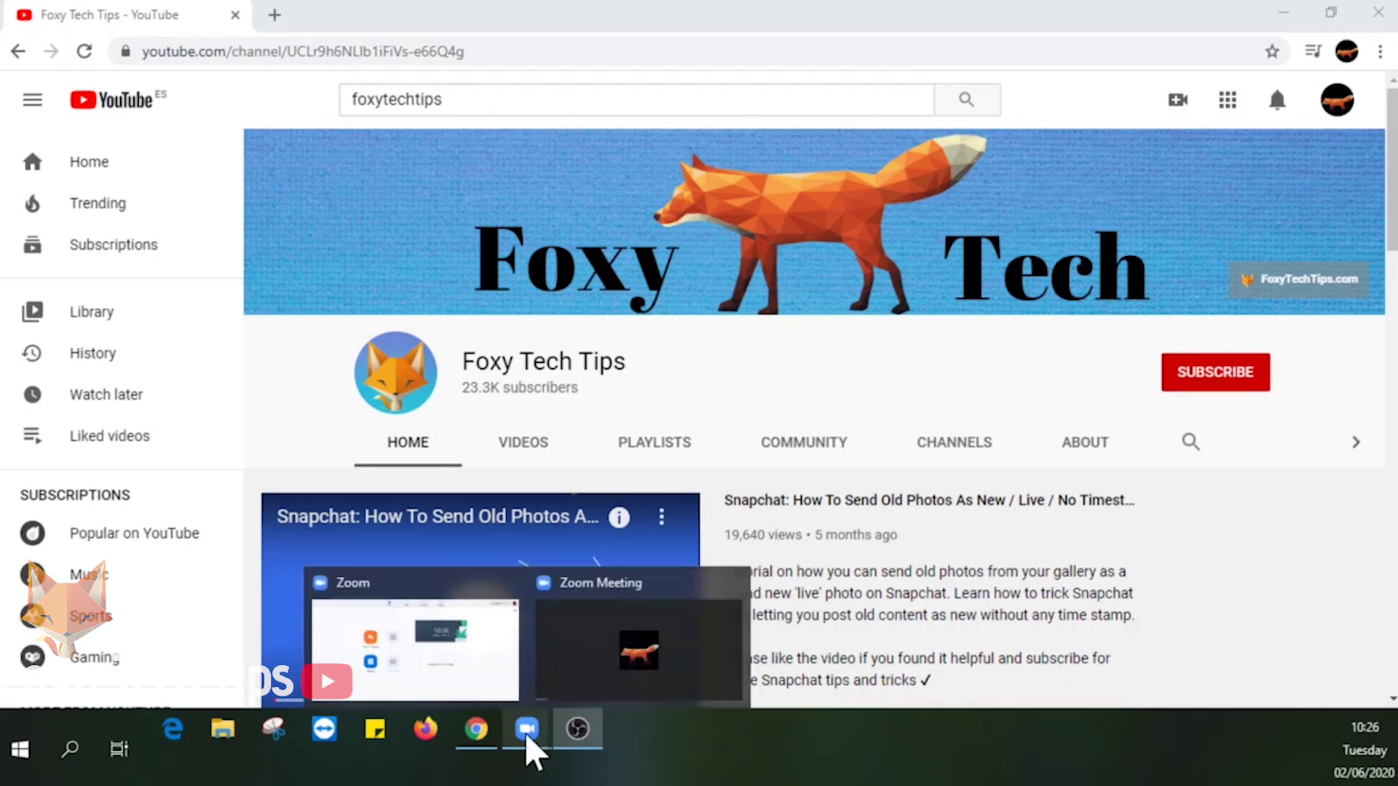
pyautogui.click(587, 650)
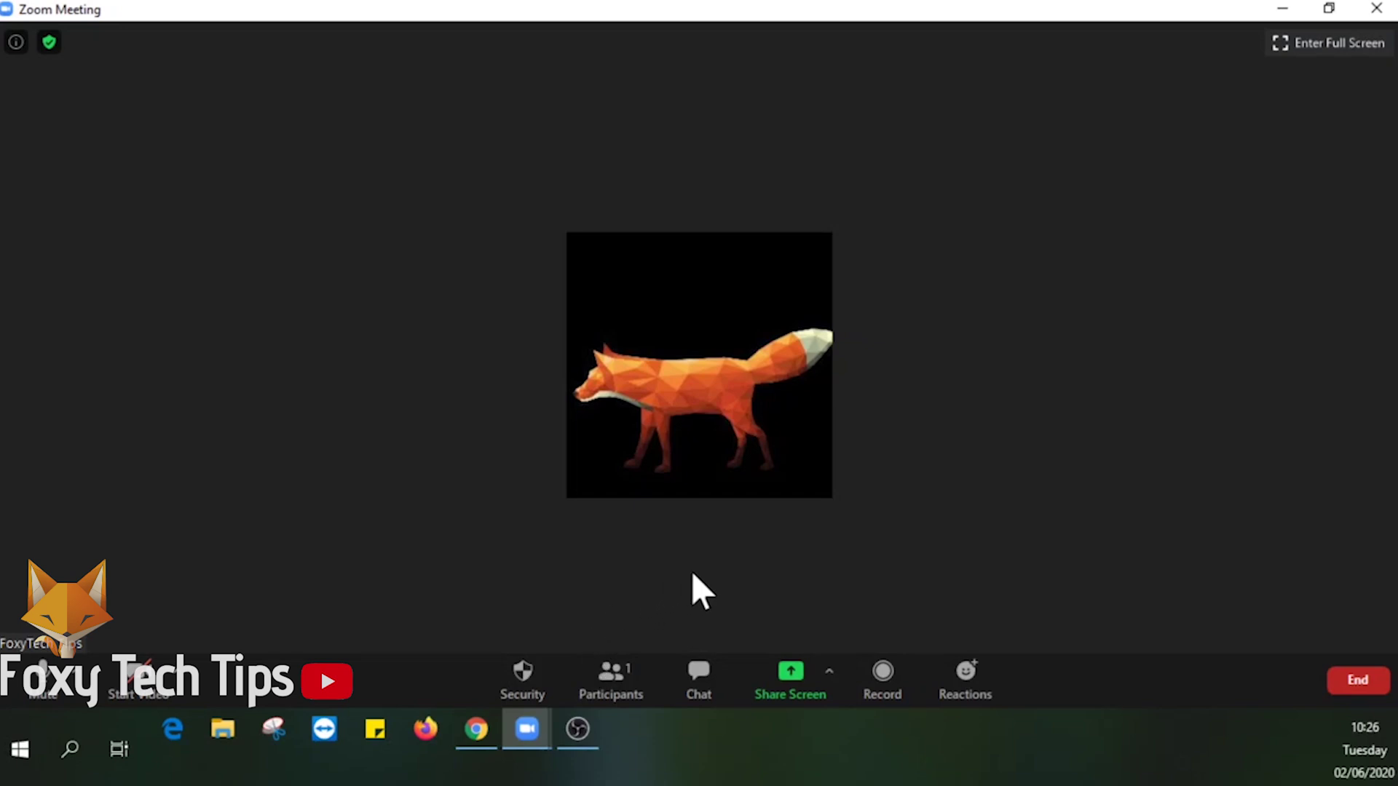
pyautogui.click(795, 671)
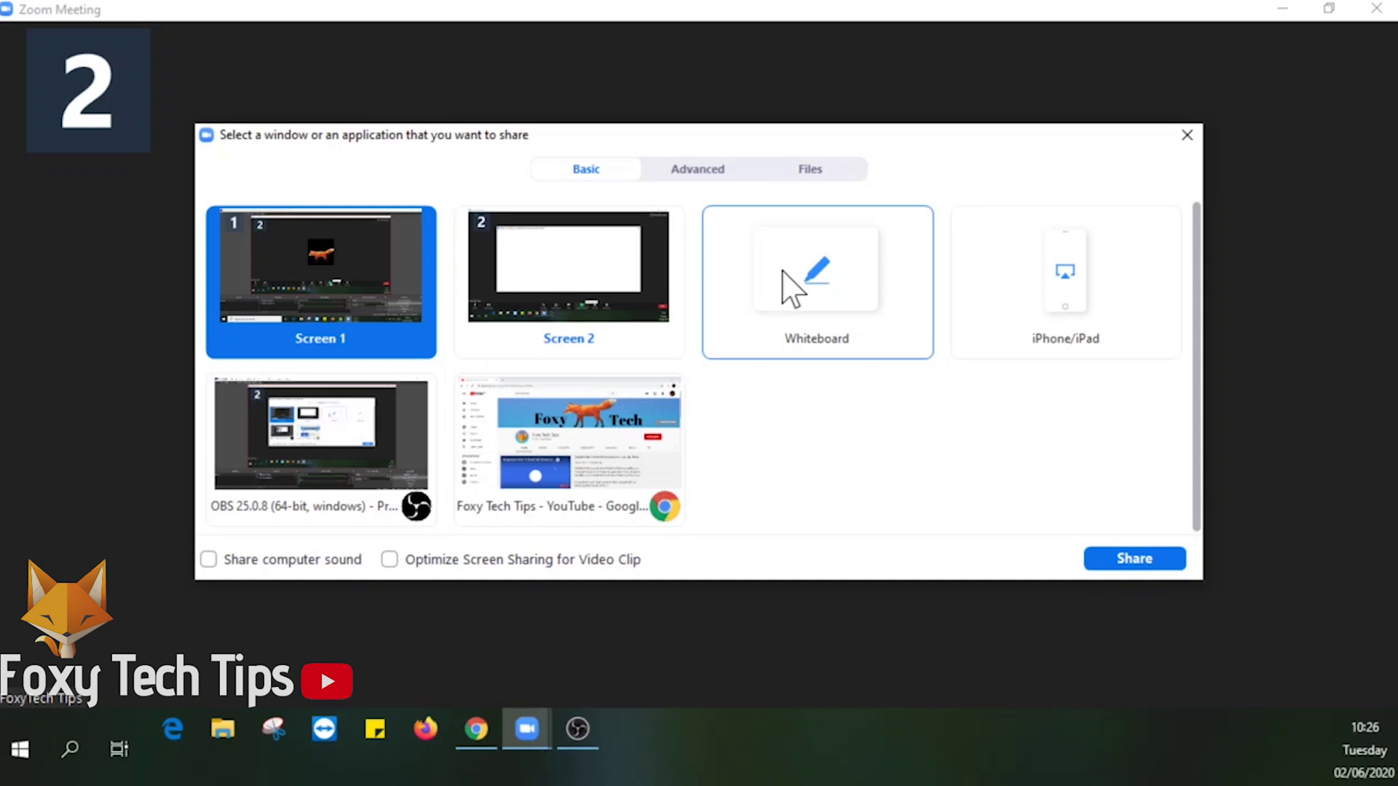
# Choose Microsoft OneDrive on the Files tab as the cloud source for sharing a file
pyautogui.click(827, 174)
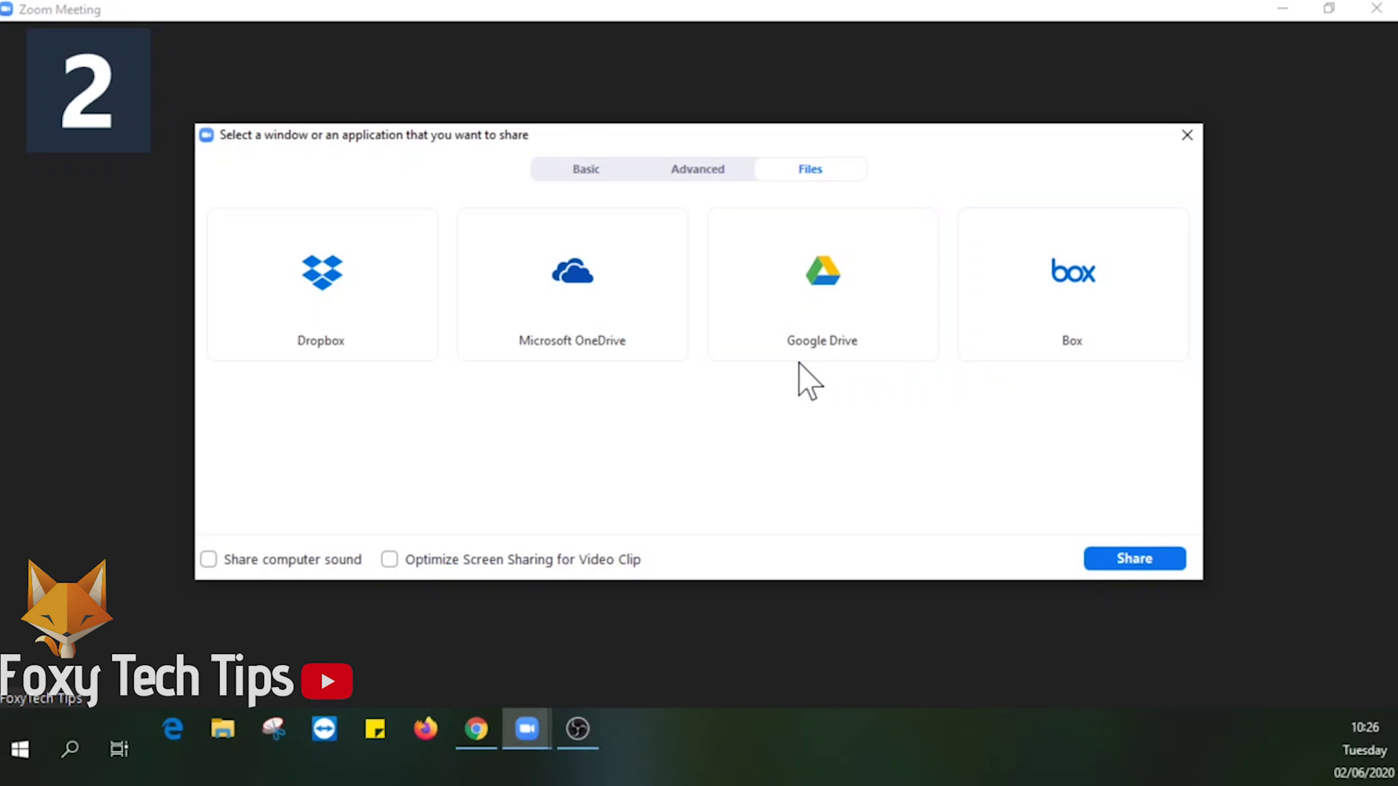
pyautogui.click(628, 306)
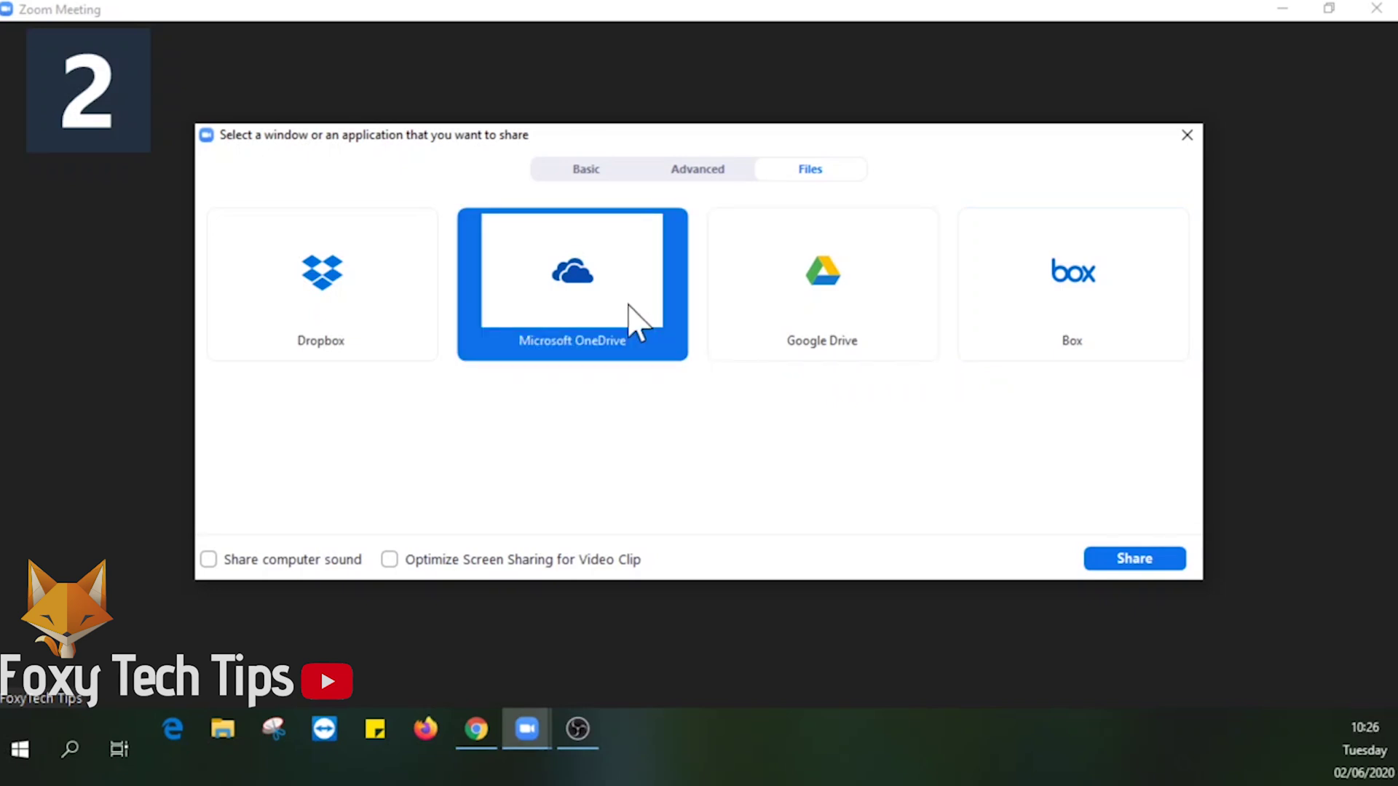
pyautogui.doubleClick(629, 305)
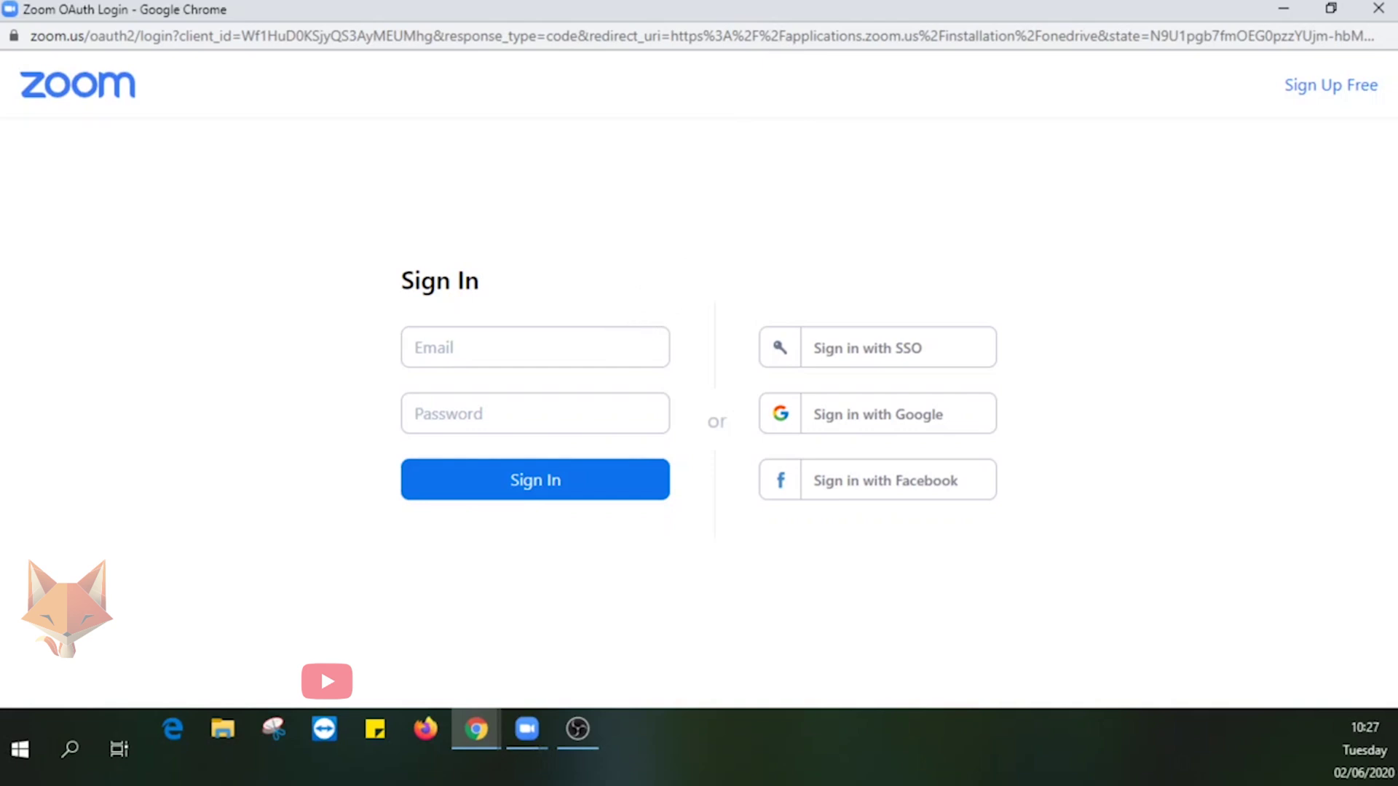
# Begin authorising OneDrive by choosing Sign in with Google on the Zoom page
pyautogui.click(835, 430)
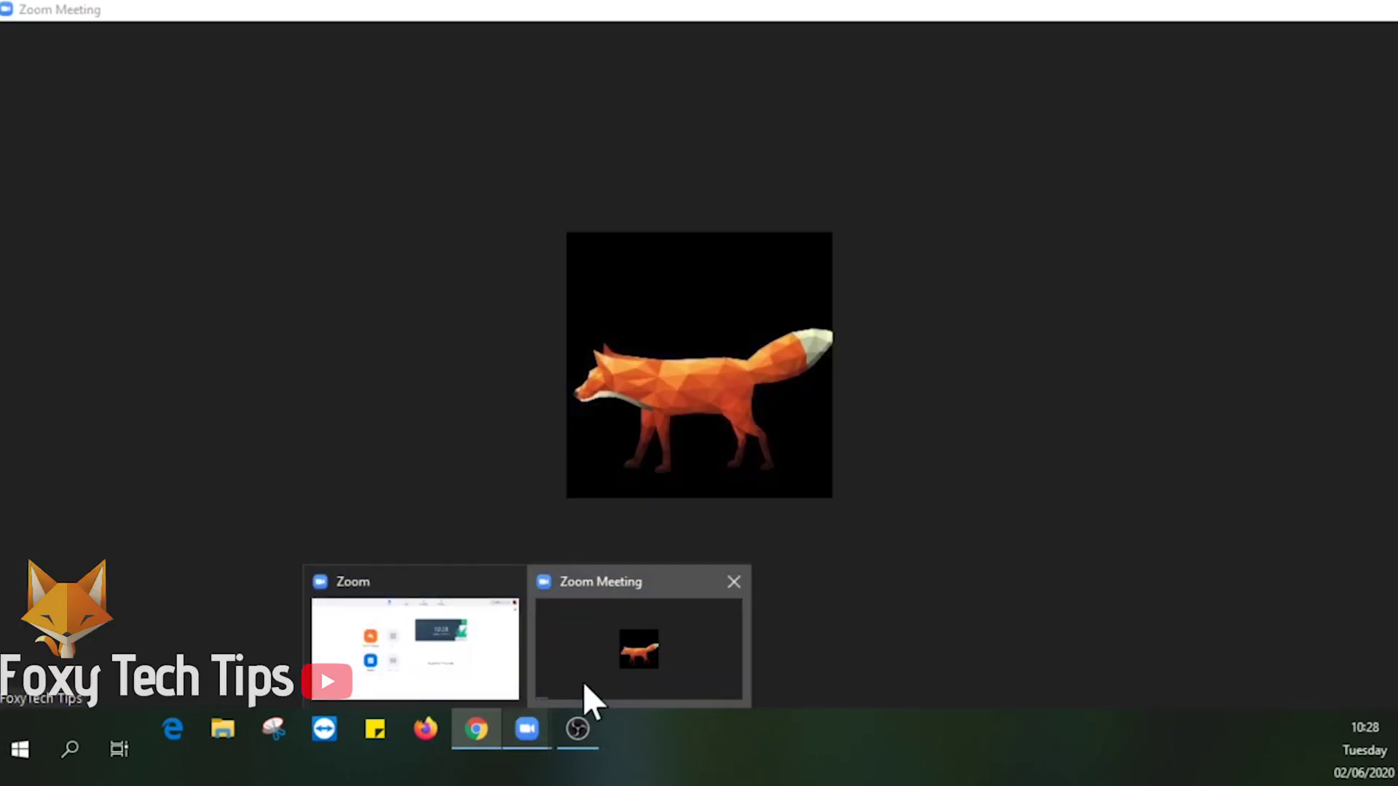
# Return to the Zoom meeting window and open the group chat beside the video
pyautogui.click(583, 685)
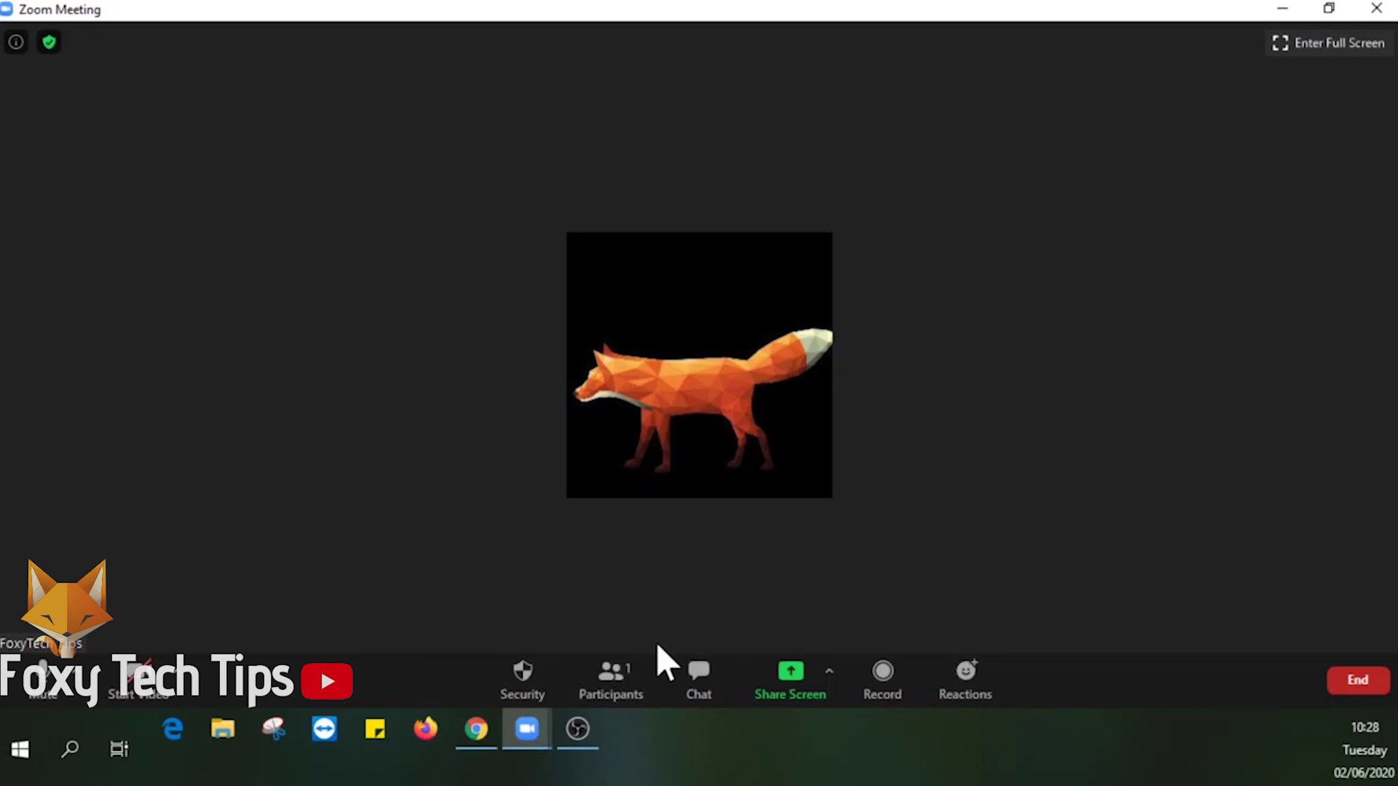
pyautogui.click(701, 685)
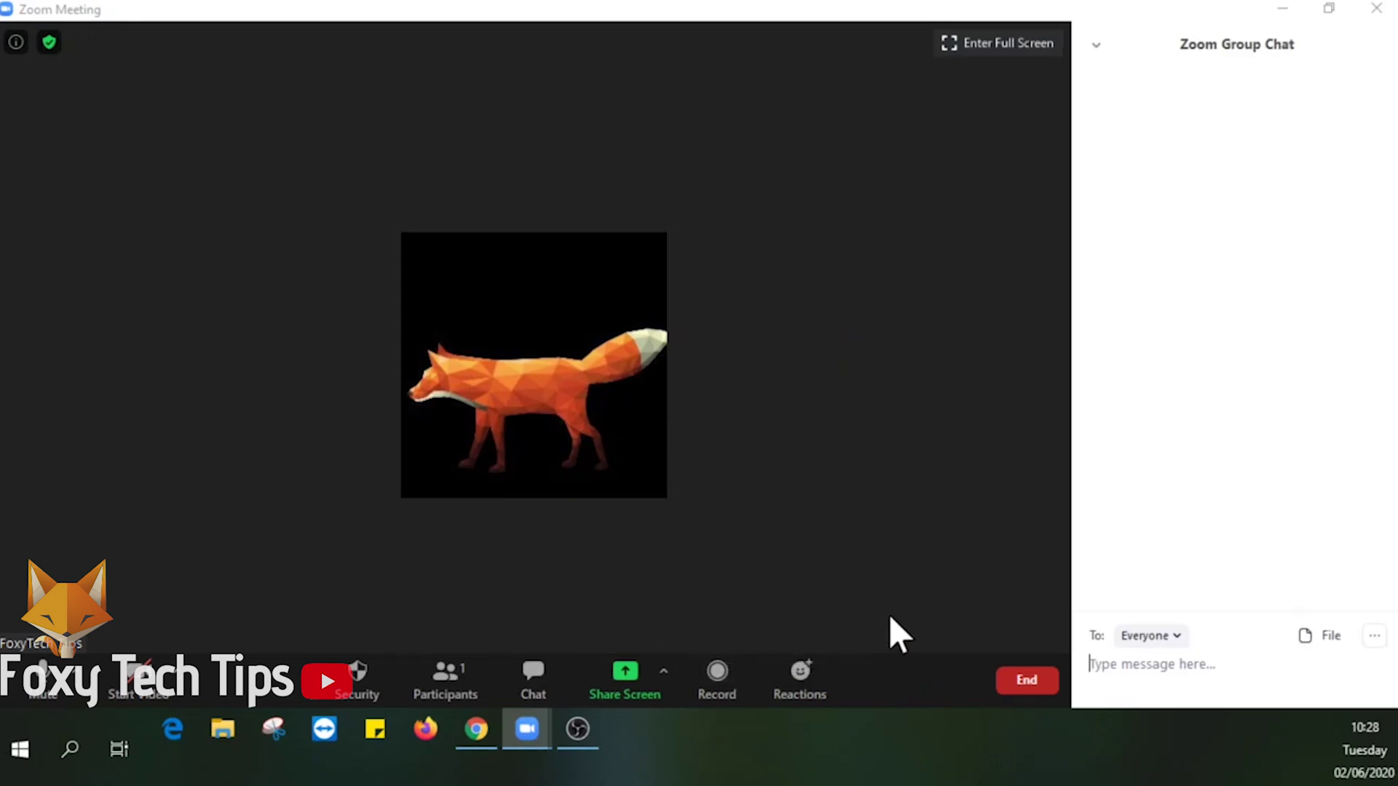
# Send 'A zoom text' from the Desktop to Everyone via the chat's File > Your Computer
pyautogui.click(1332, 639)
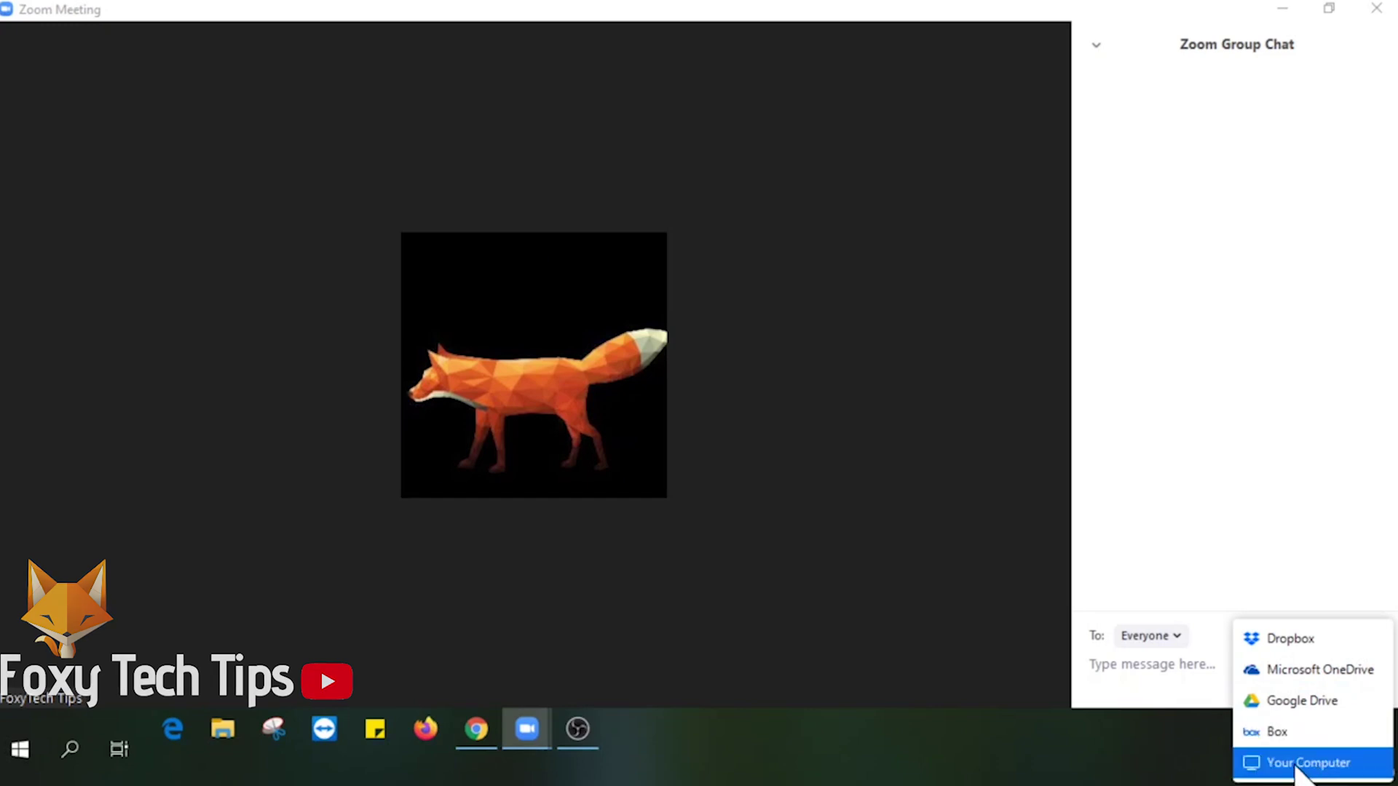
pyautogui.click(1296, 764)
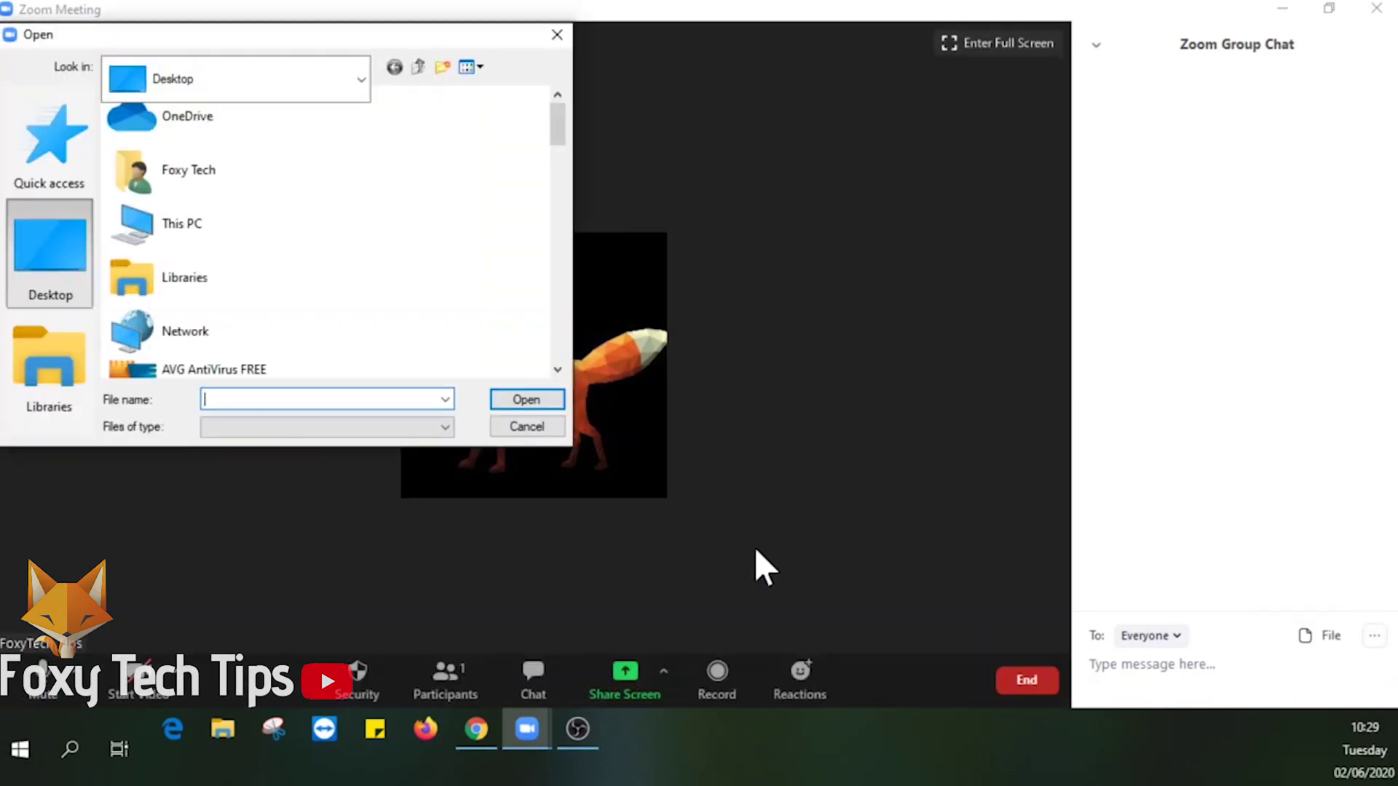
pyautogui.click(265, 91)
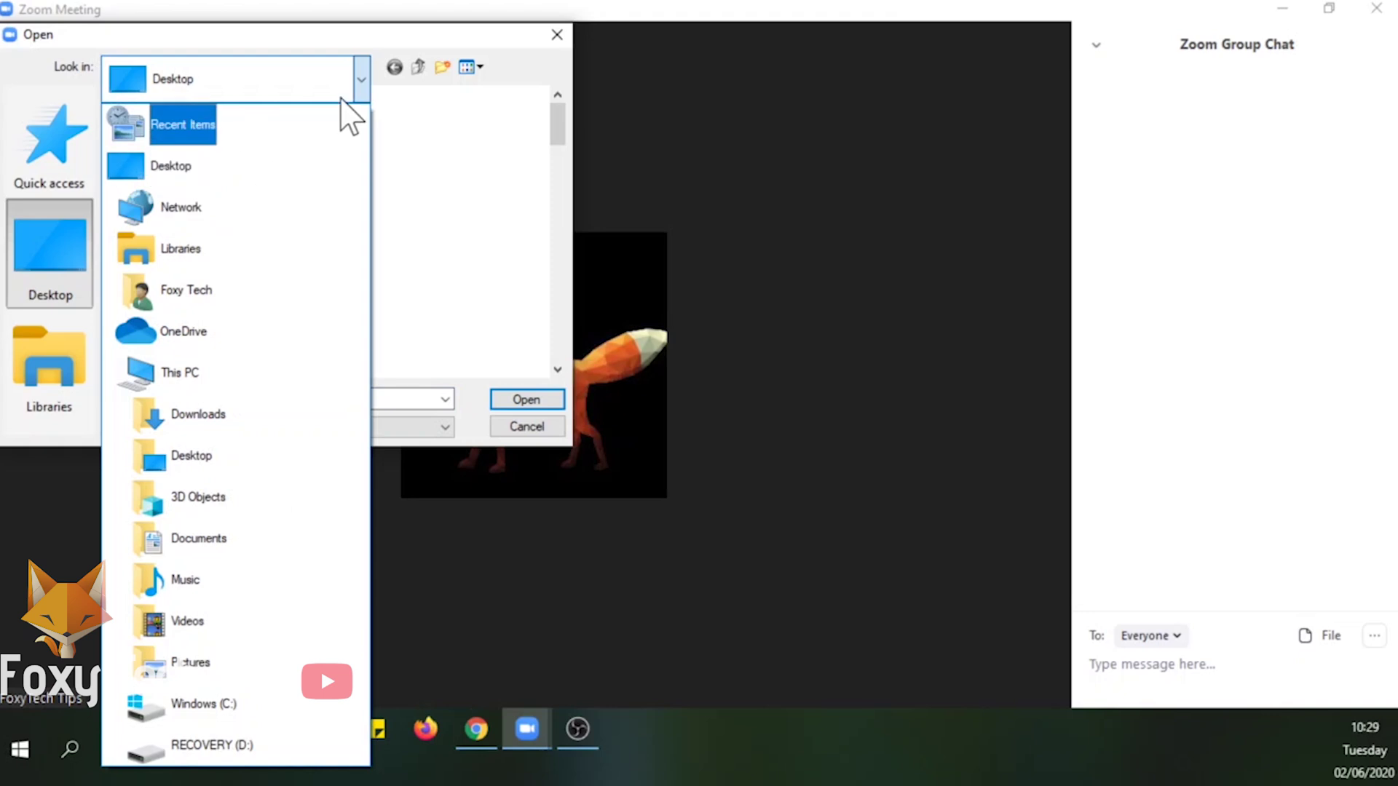
pyautogui.scroll(-3, 350, 193)
pyautogui.scroll(-10, 333, 219)
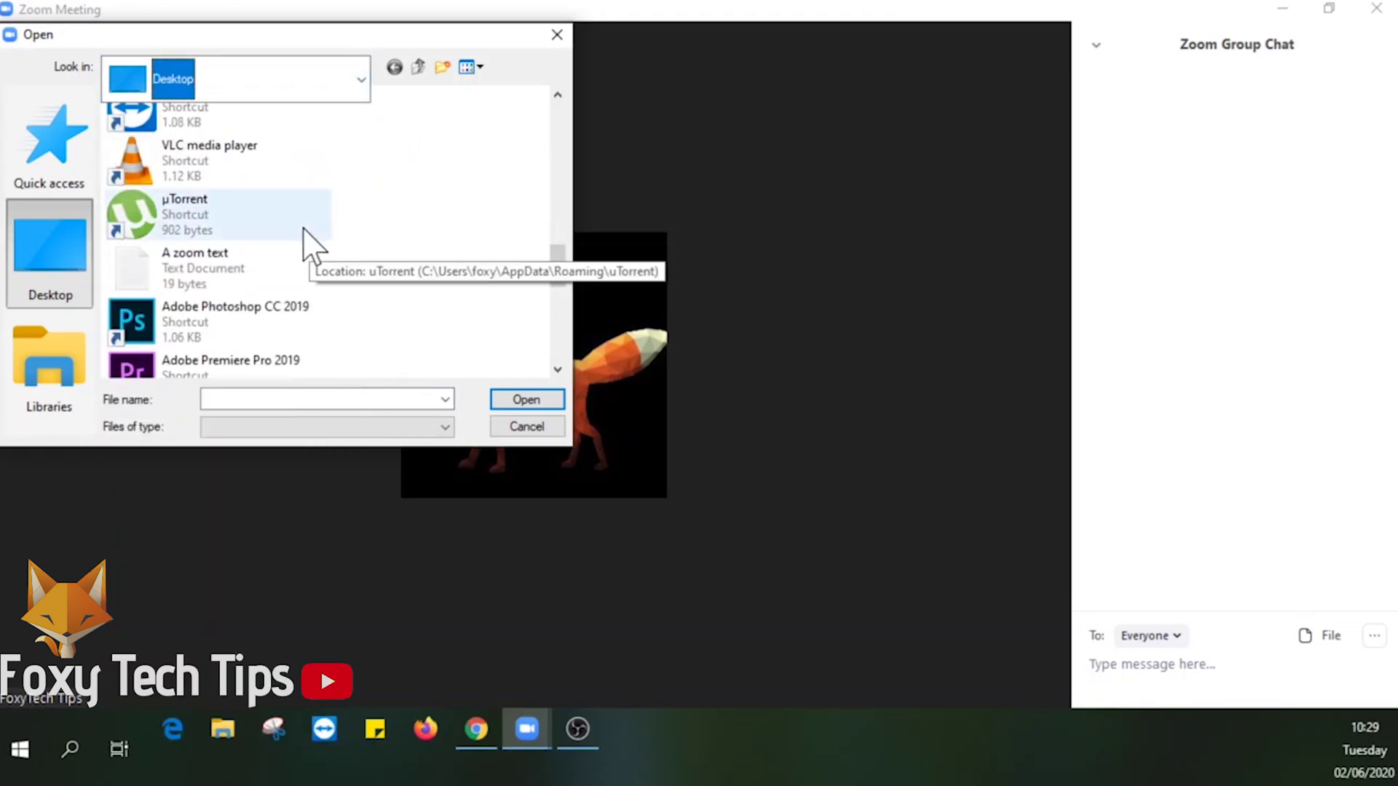
pyautogui.click(210, 267)
pyautogui.click(506, 400)
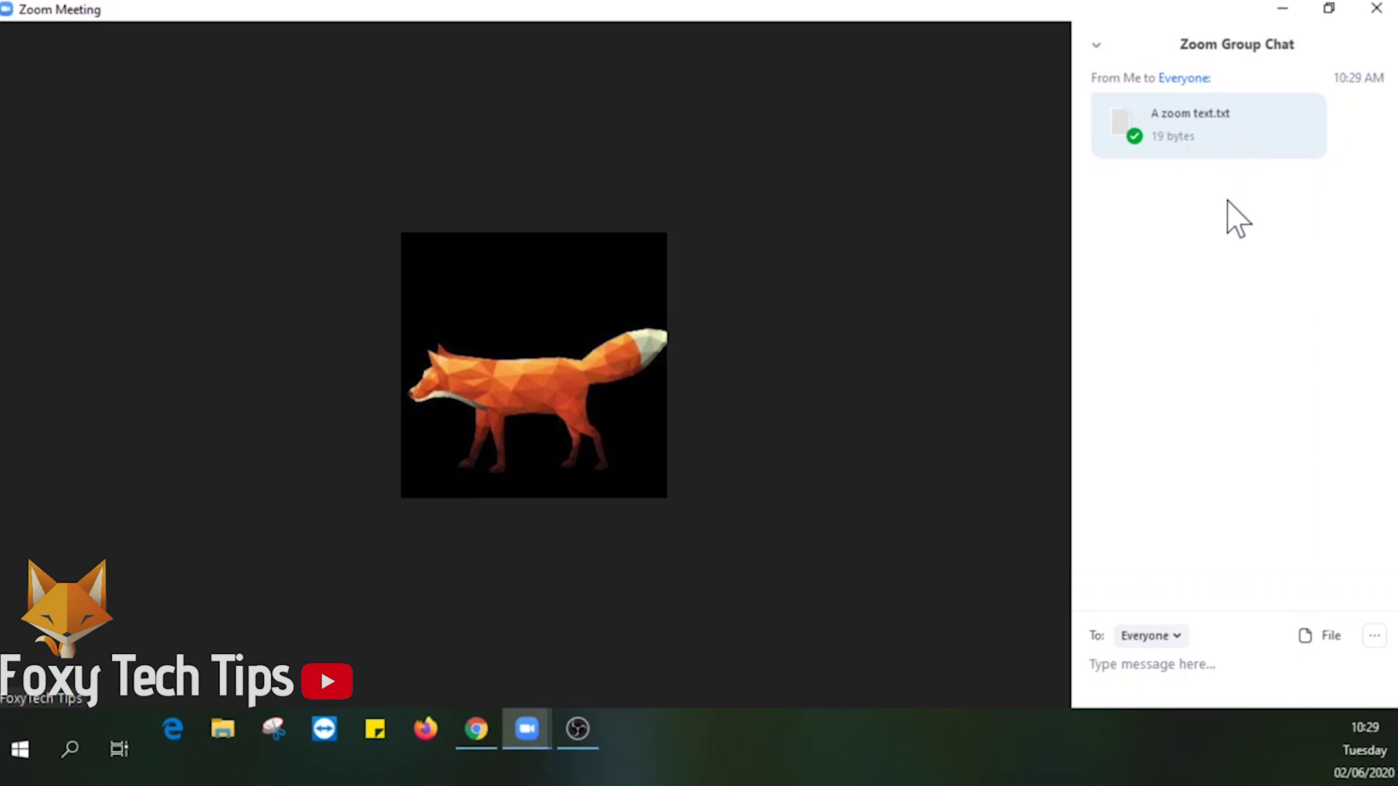
# Wait until A zoom text.txt (19 bytes) shows as delivered to Everyone
pyautogui.moveTo(1019, 458)
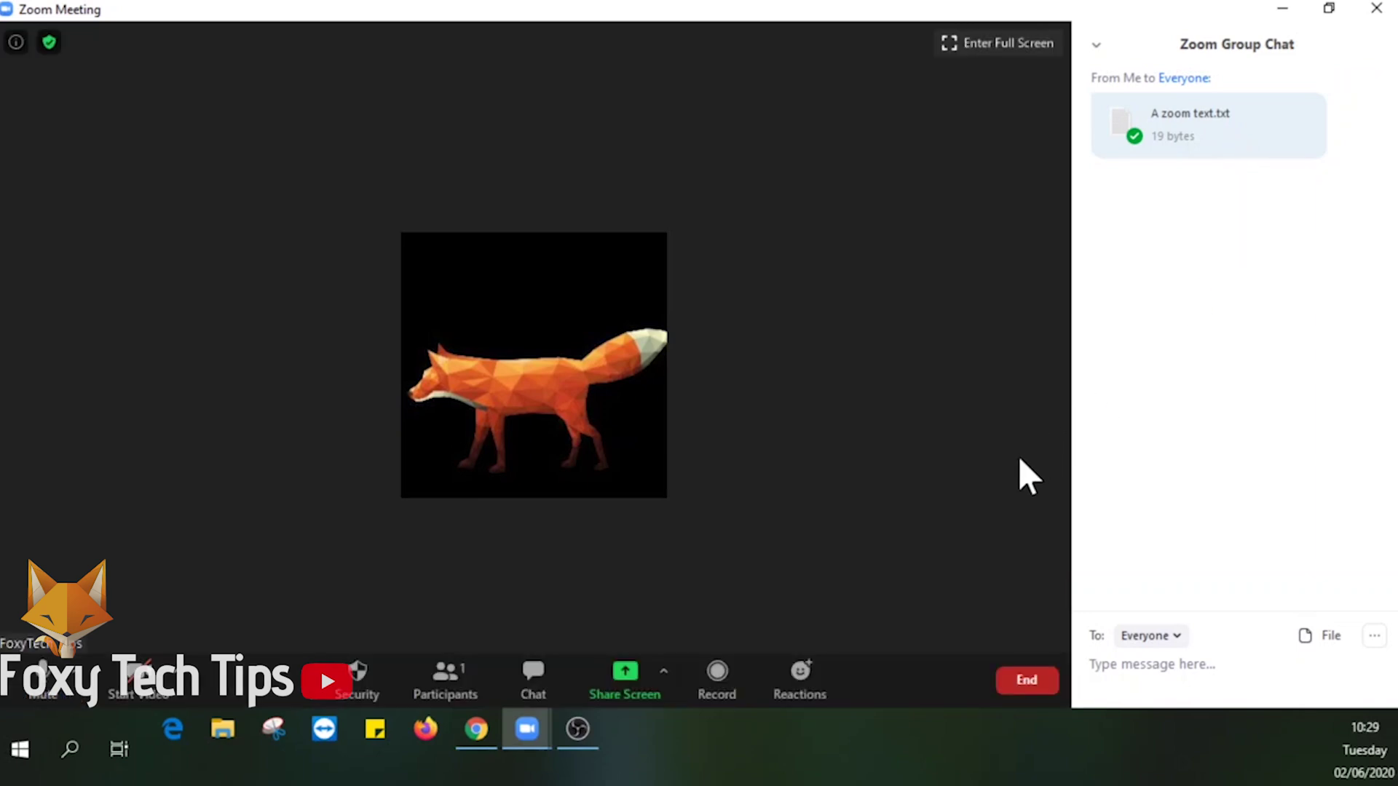